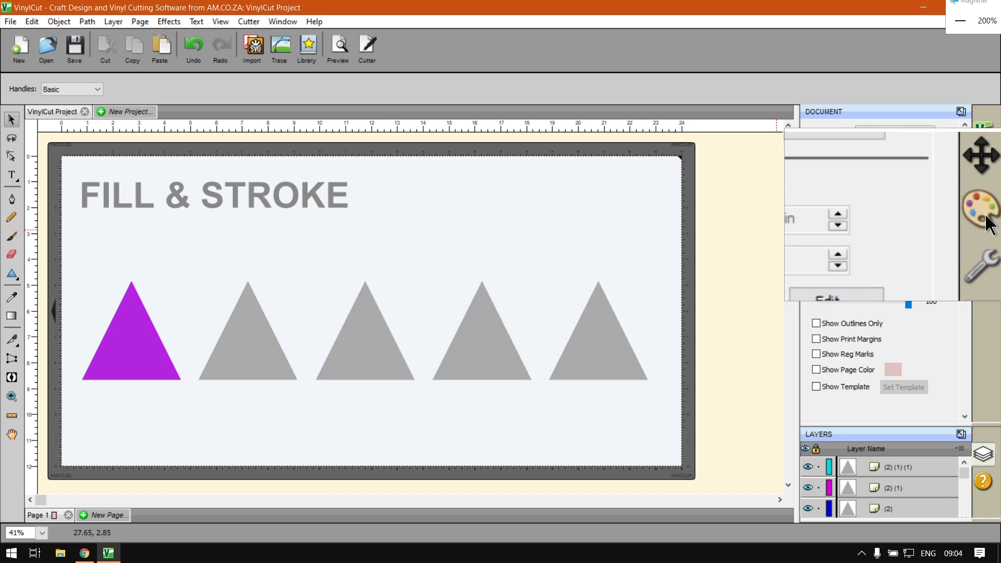
- Switch the right dock panel from Document to Fill & Stroke
left_click(986, 216)
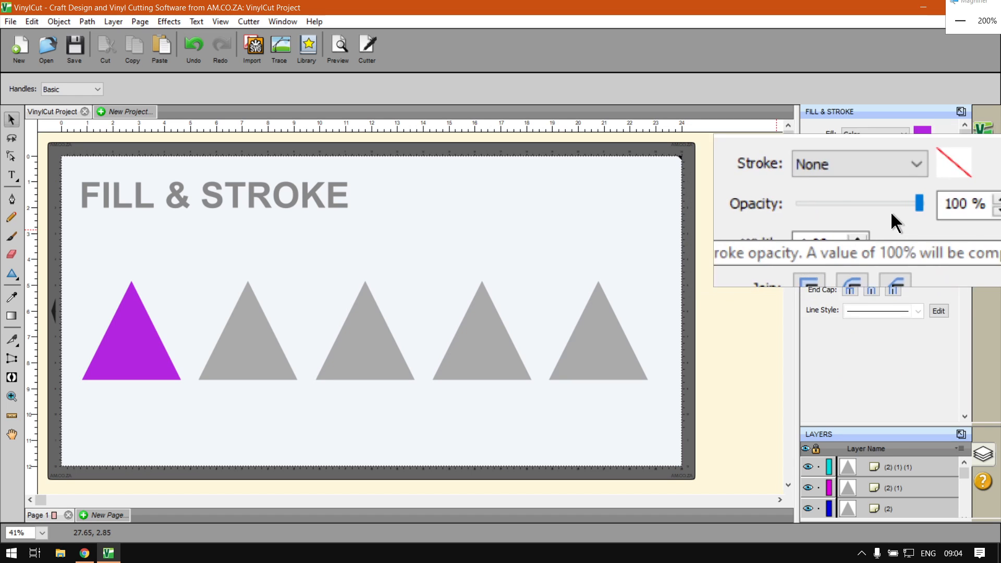
key("super+Escape")
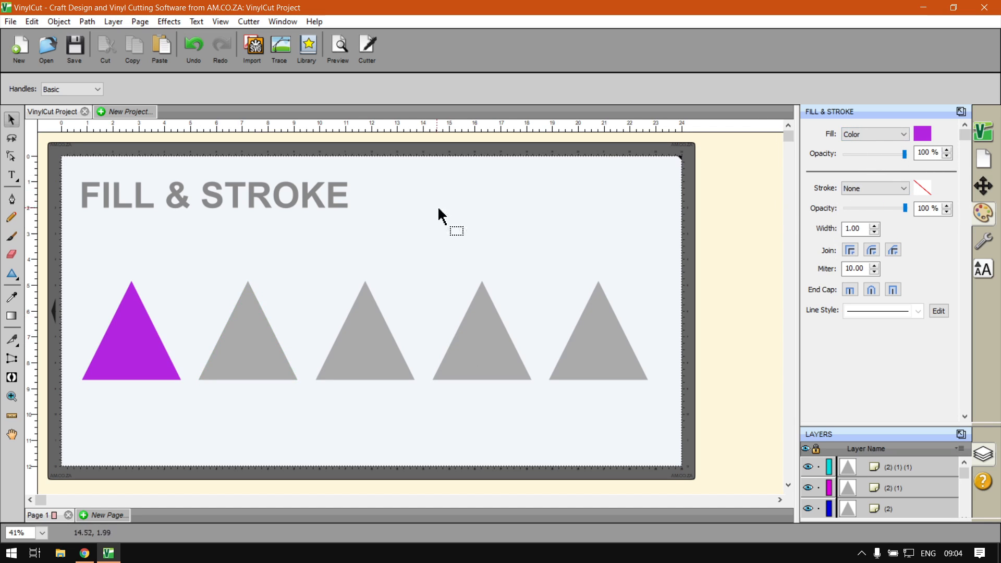
- Select the second grey triangle, set its Fill type to Pattern, and move the Pattern Fill dialog right
left_click(257, 346)
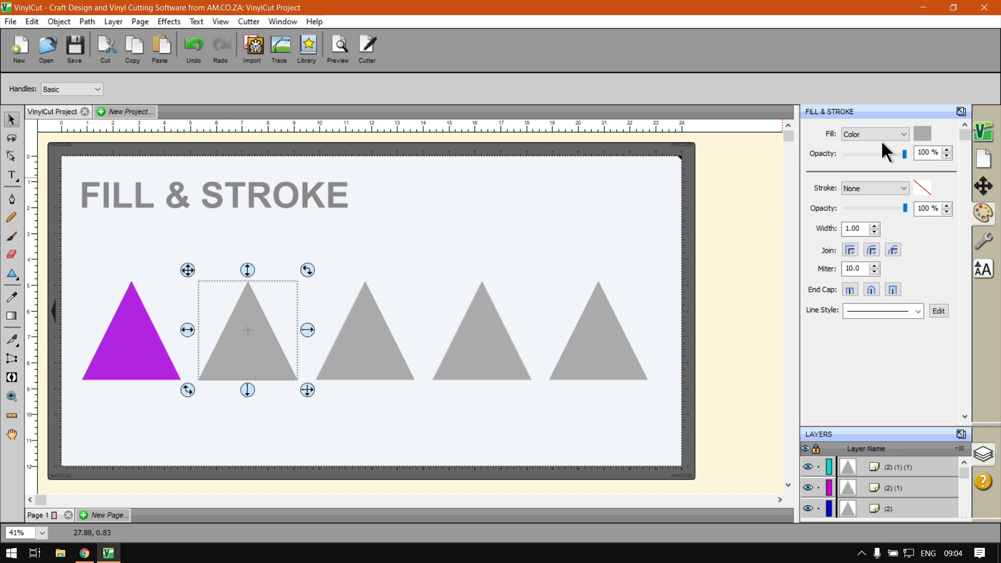
key("super+plus")
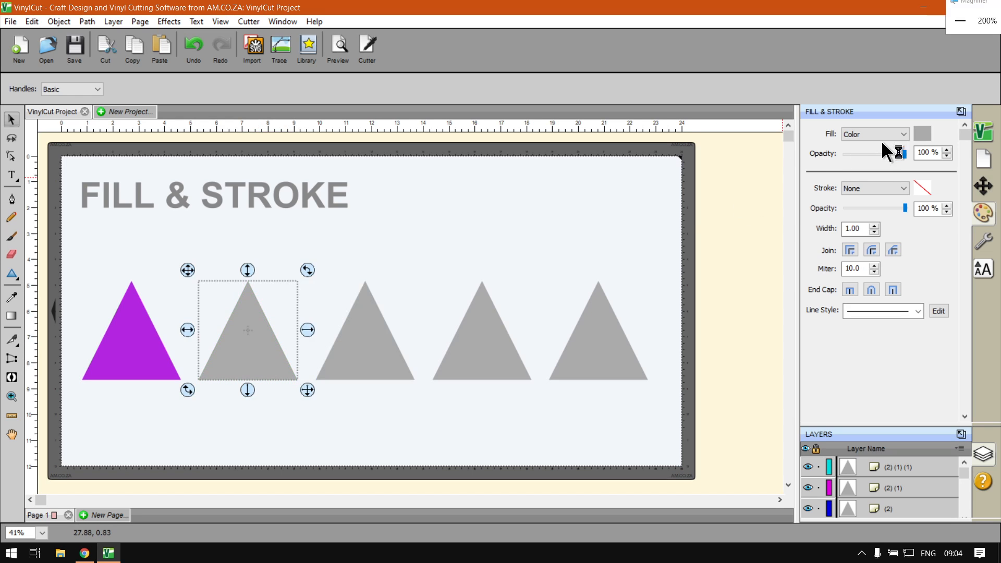
left_click(880, 136)
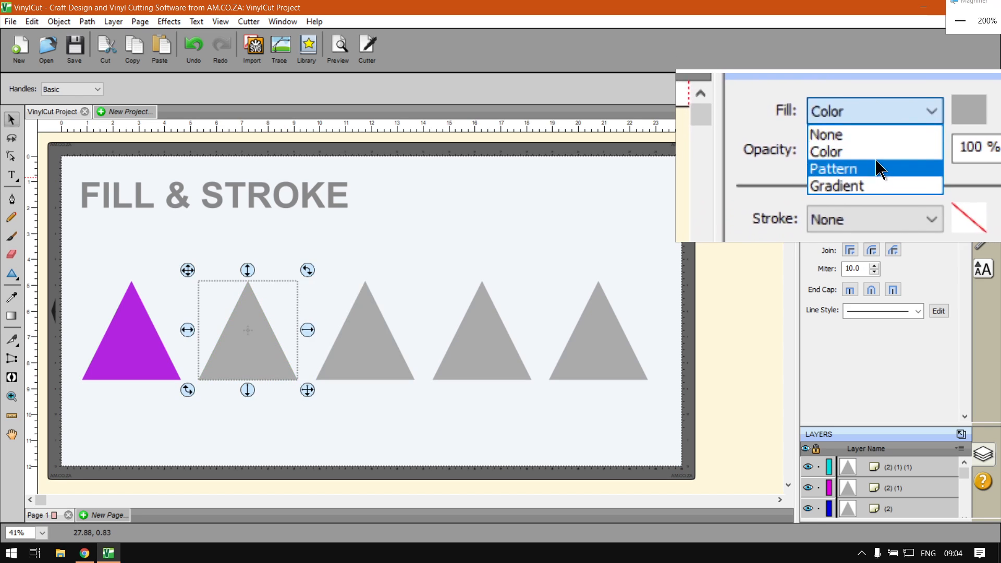
left_click(877, 186)
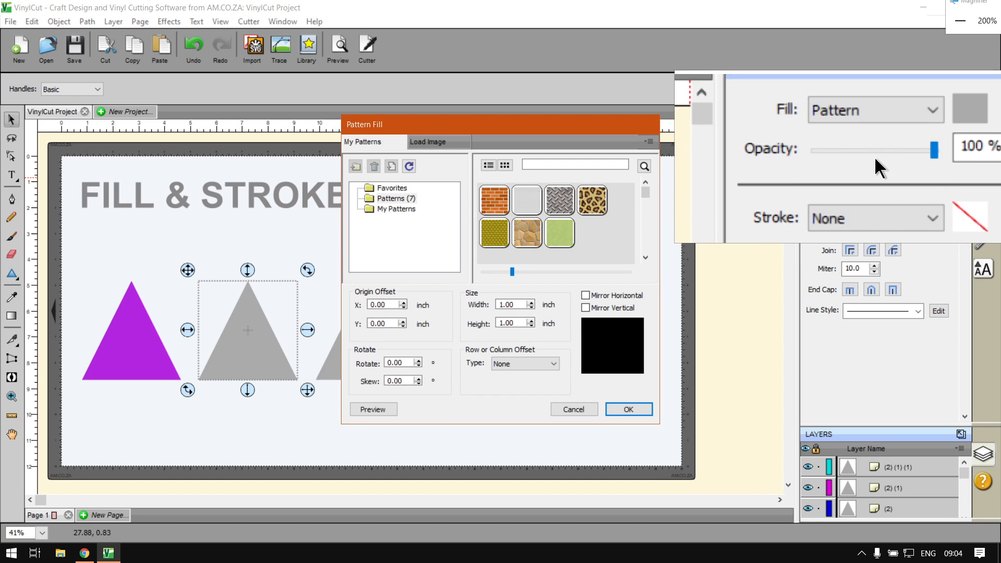
key("super+Escape")
left_click_drag(439, 127, 541, 113)
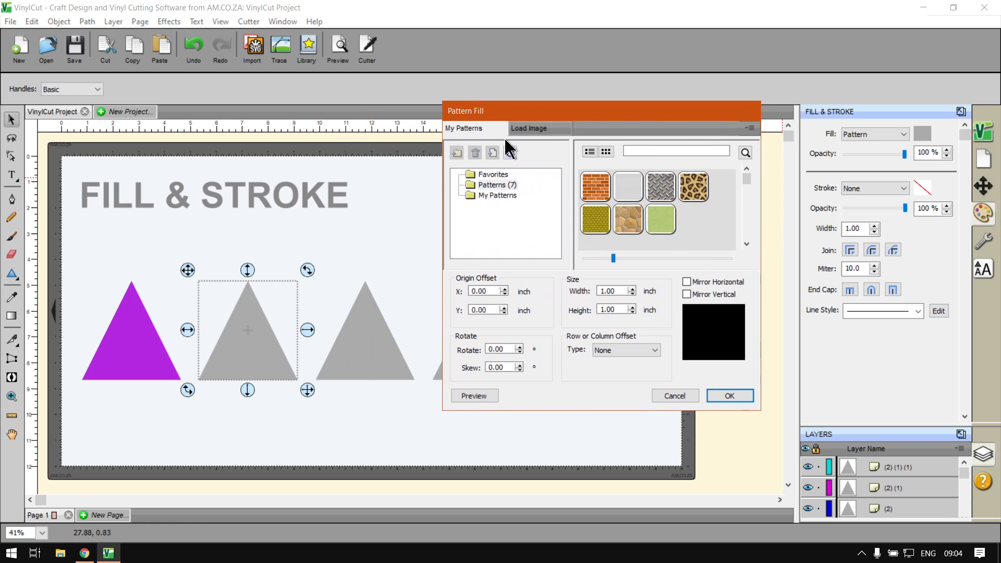
key("super+plus")
- Switch the pattern picker to list view, then back to thumbnail grid view
key("super+Escape")
key("super+plus")
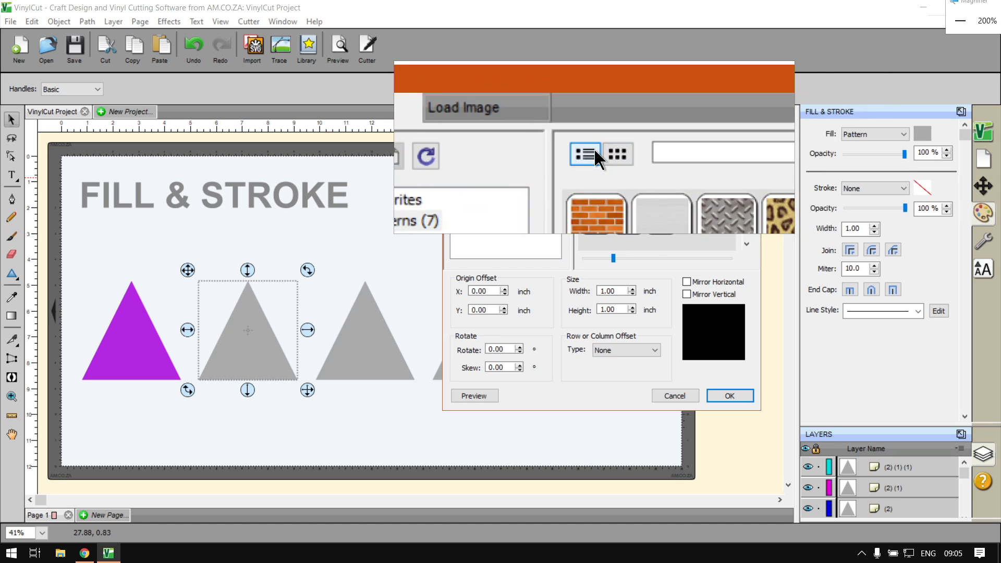
key("super+Escape")
left_click(592, 151)
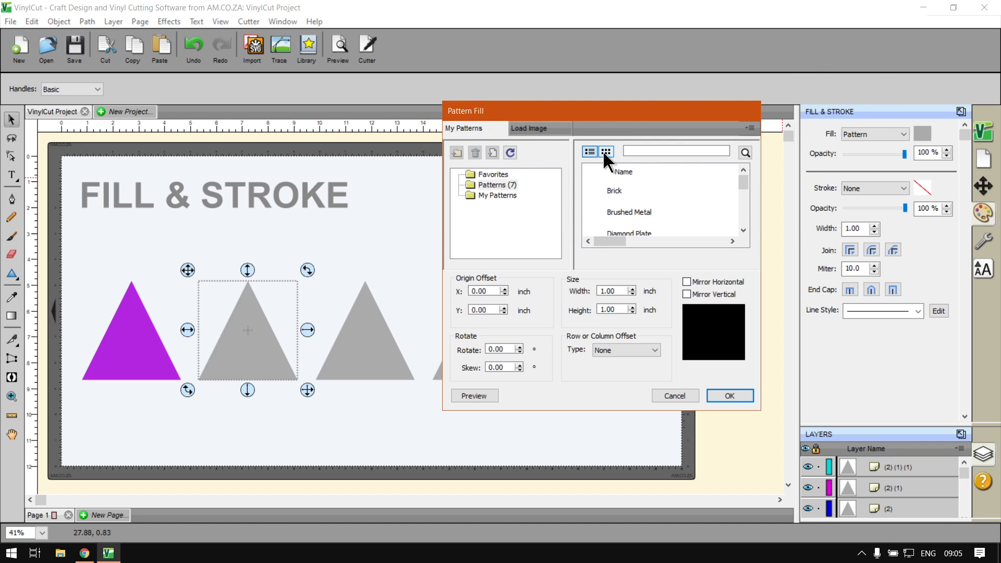
left_click(605, 151)
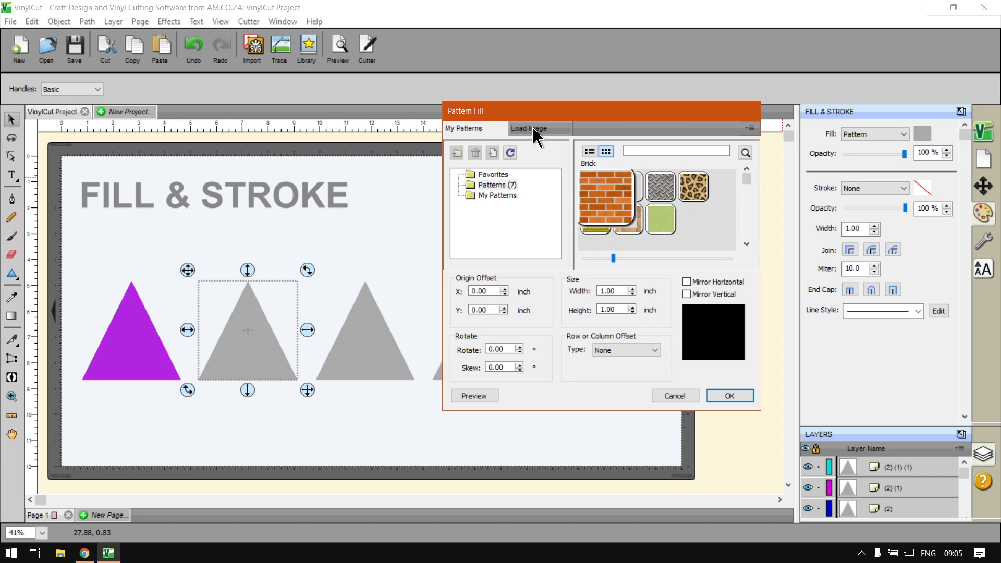
- Drag the thumbnail size slider right to make the pattern thumbnails slightly larger
mouse_move(664, 221)
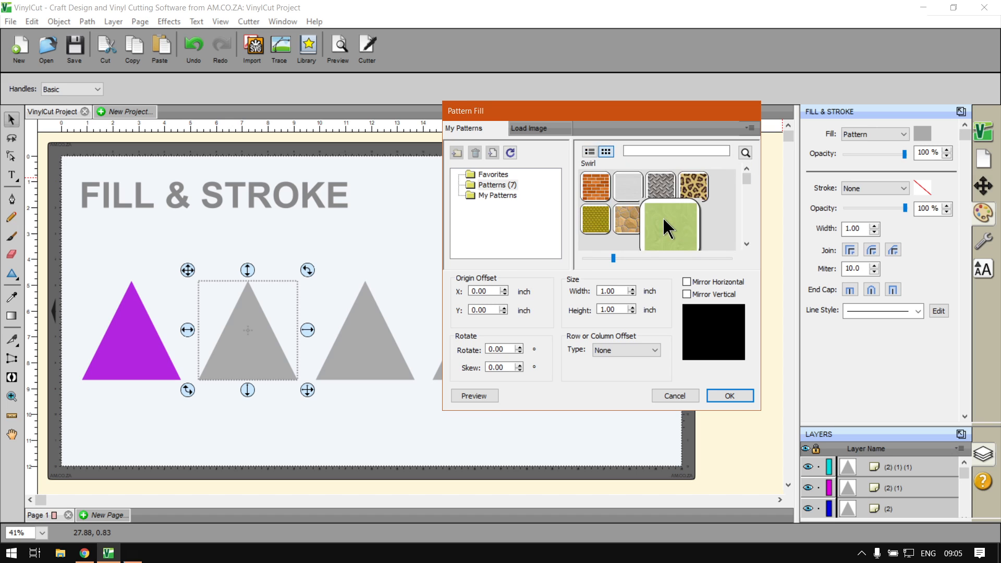
key("super+plus")
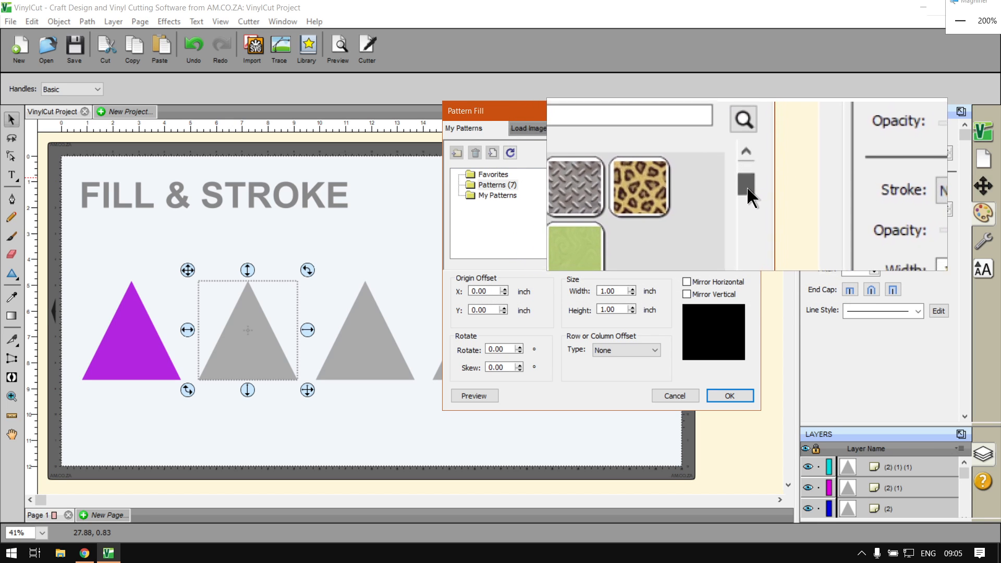
mouse_move(747, 186)
left_mouse_down()
mouse_move(746, 215)
mouse_move(745, 178)
left_mouse_up()
mouse_move(634, 214)
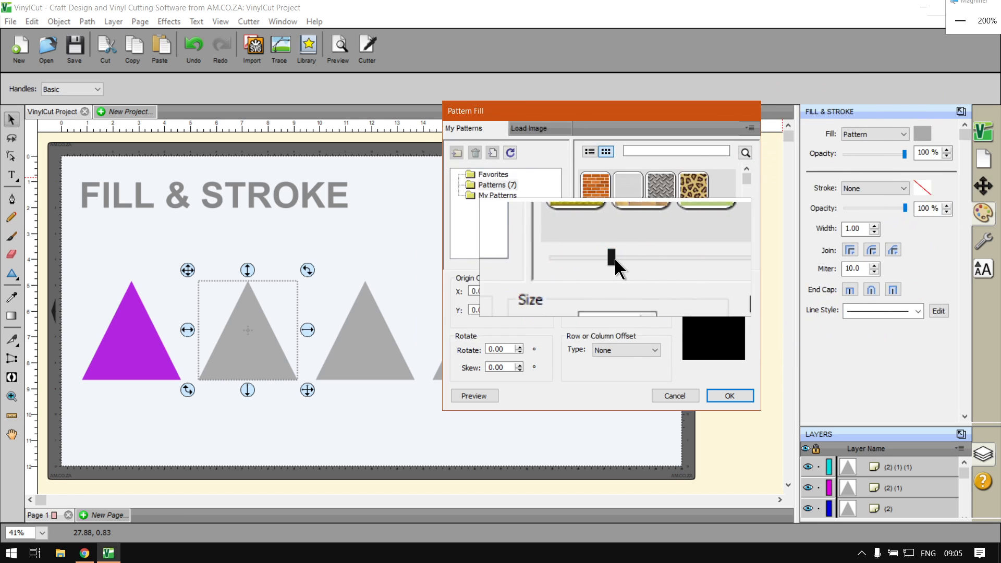
key("super+Escape")
mouse_move(625, 259)
left_mouse_down()
mouse_move(696, 255)
mouse_move(633, 260)
left_mouse_up()
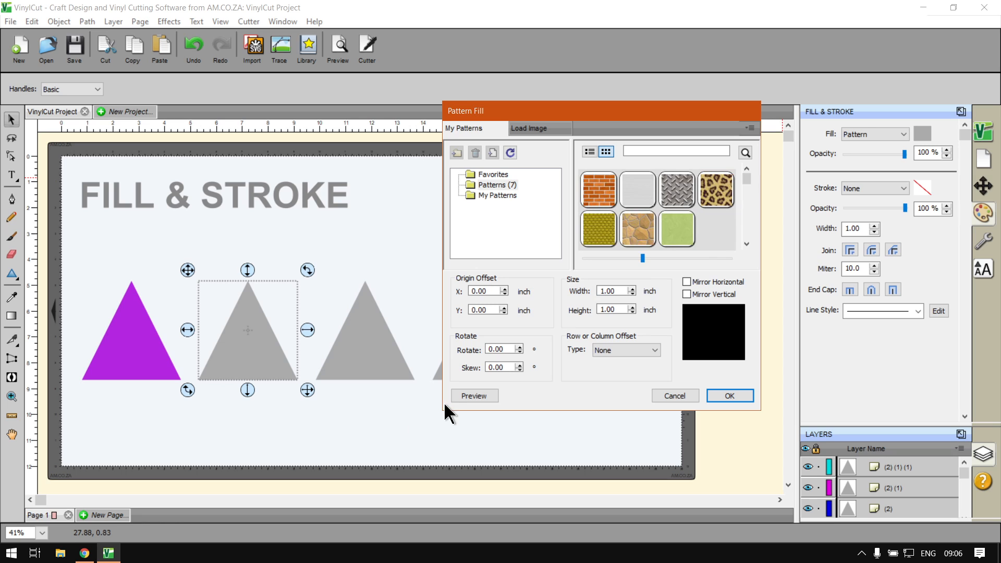
- Enlarge the Pattern Fill dialog, move it up-right, and set the thumbnail slider to maximum
left_click_drag(442, 413, 316, 497)
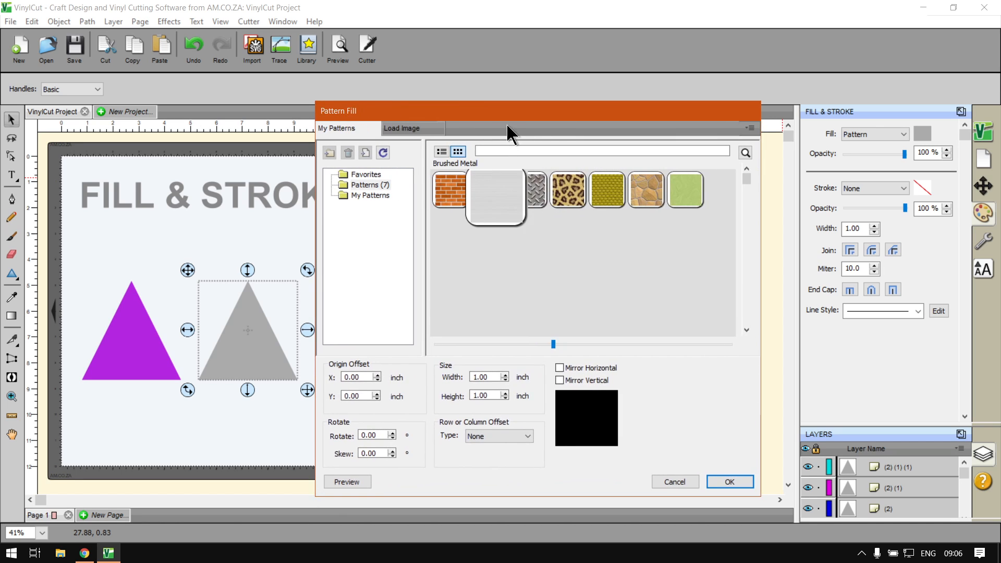
left_click_drag(506, 113, 539, 77)
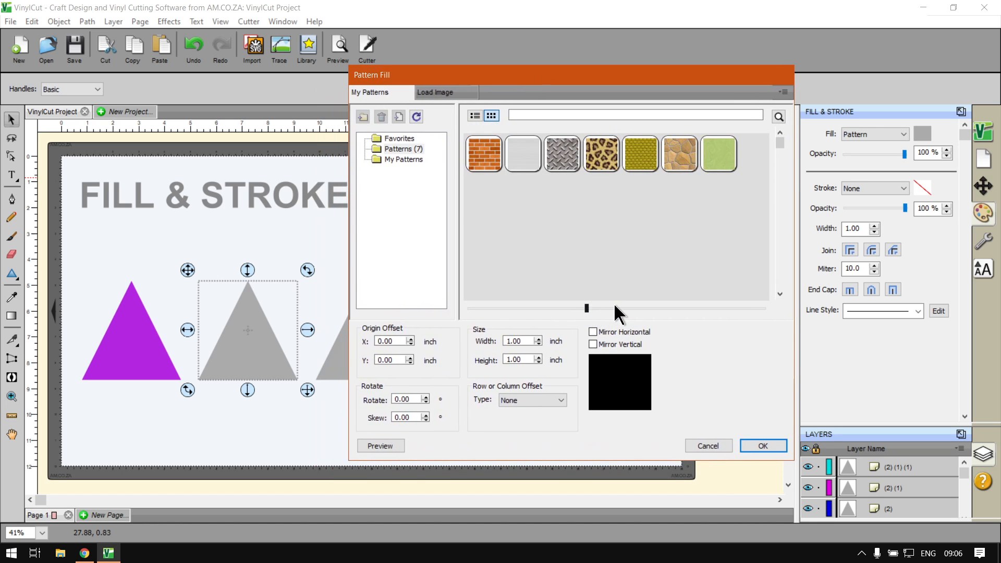
left_click_drag(615, 308, 741, 309)
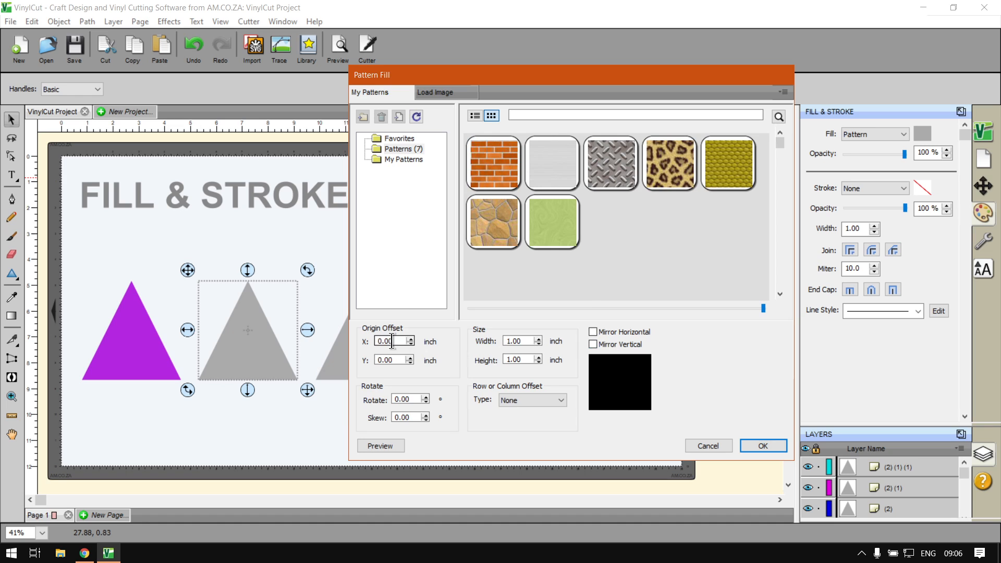
key("super+plus")
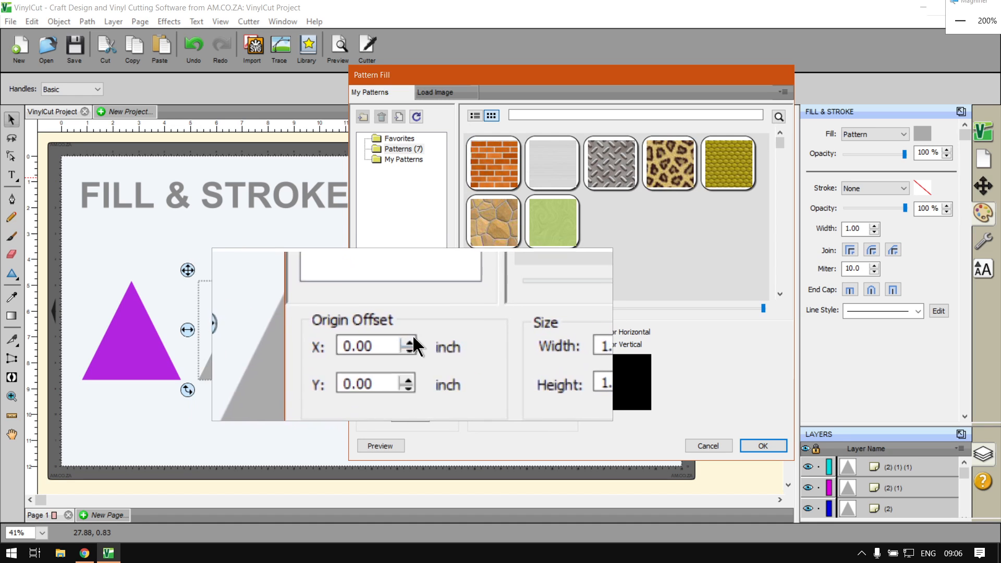
key("super+Escape")
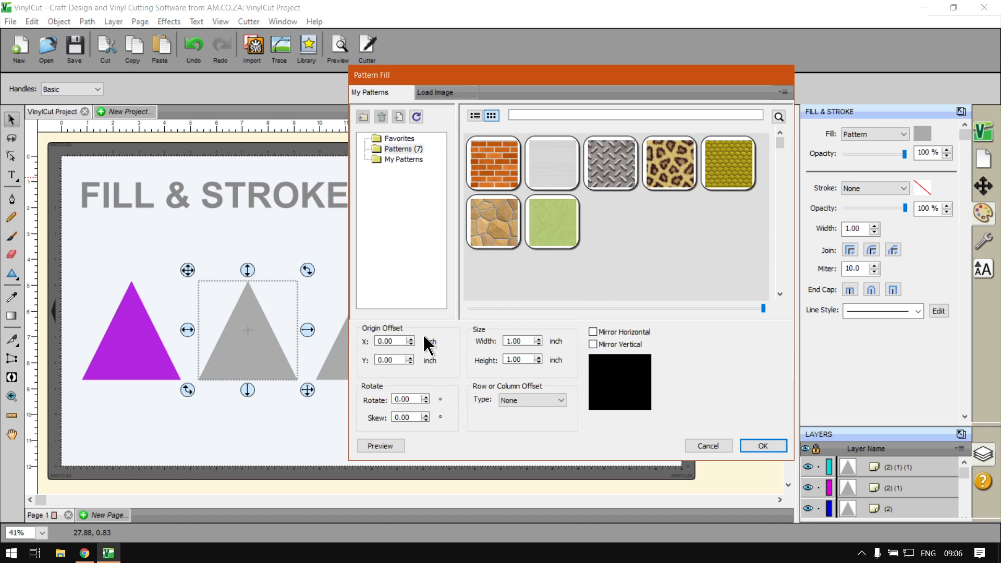
- Choose the Leopard pattern and preview the leopard-print fill on the second triangle
left_click(677, 173)
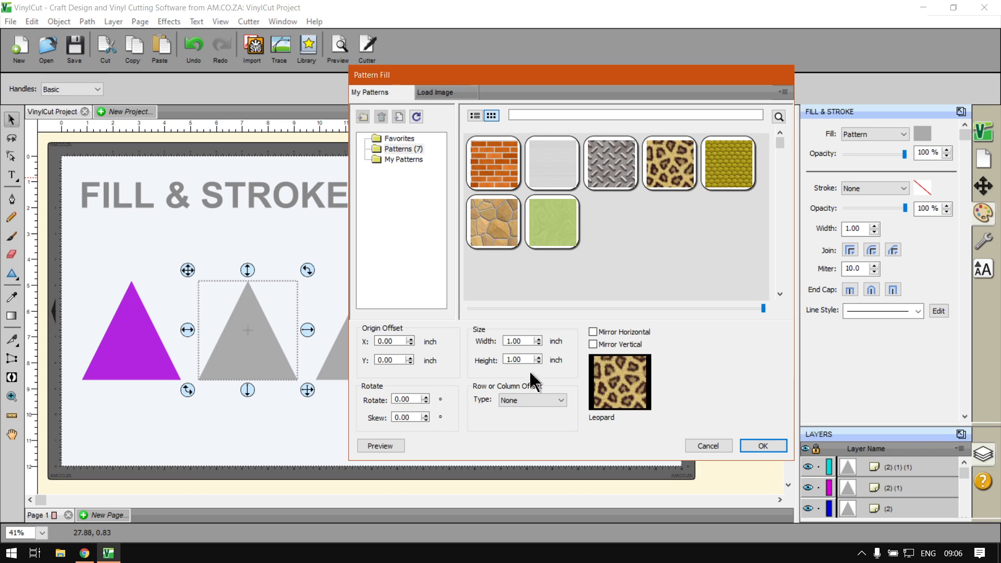
left_click(414, 400)
key("super+plus")
left_click(390, 446)
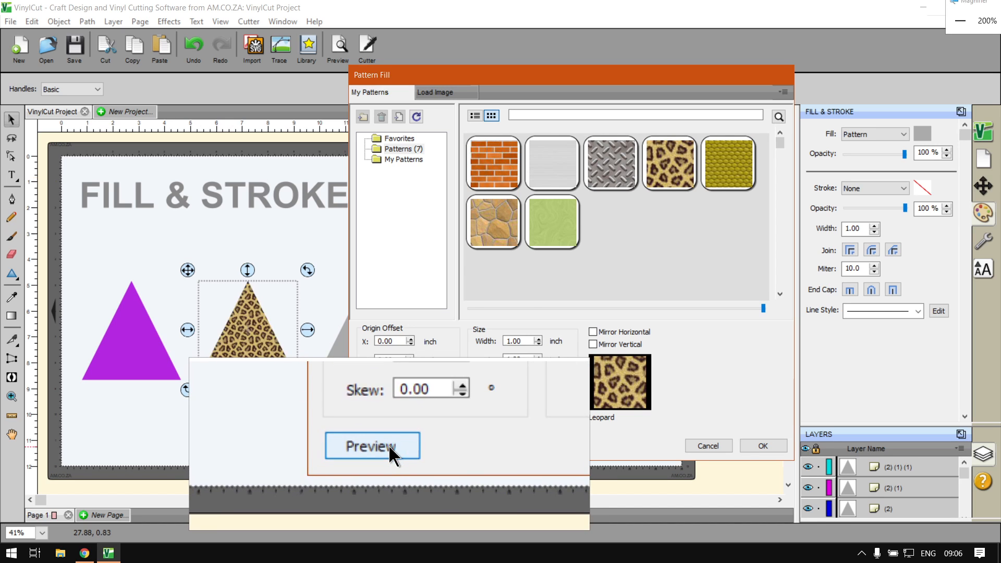
key("super+Escape")
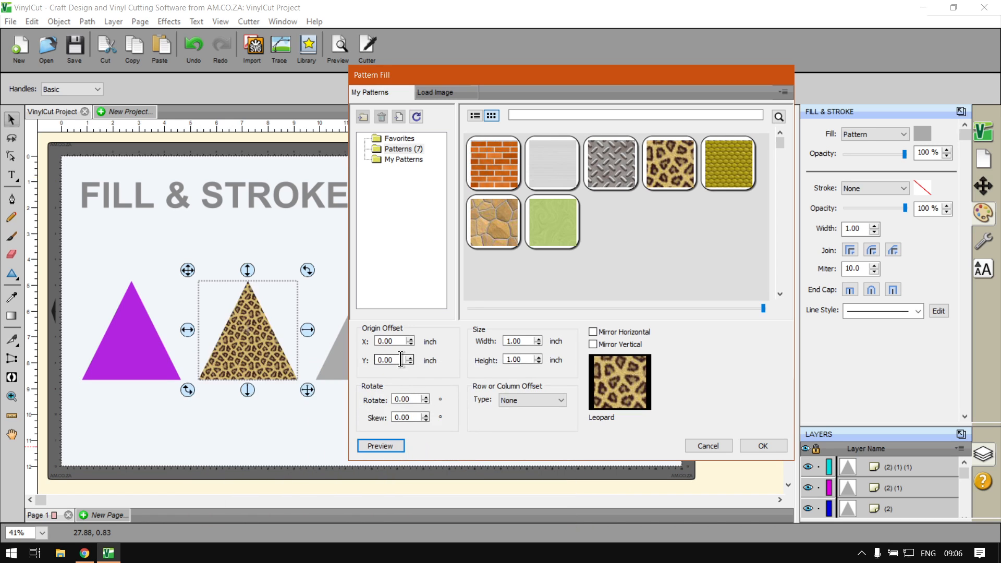
key("super+plus")
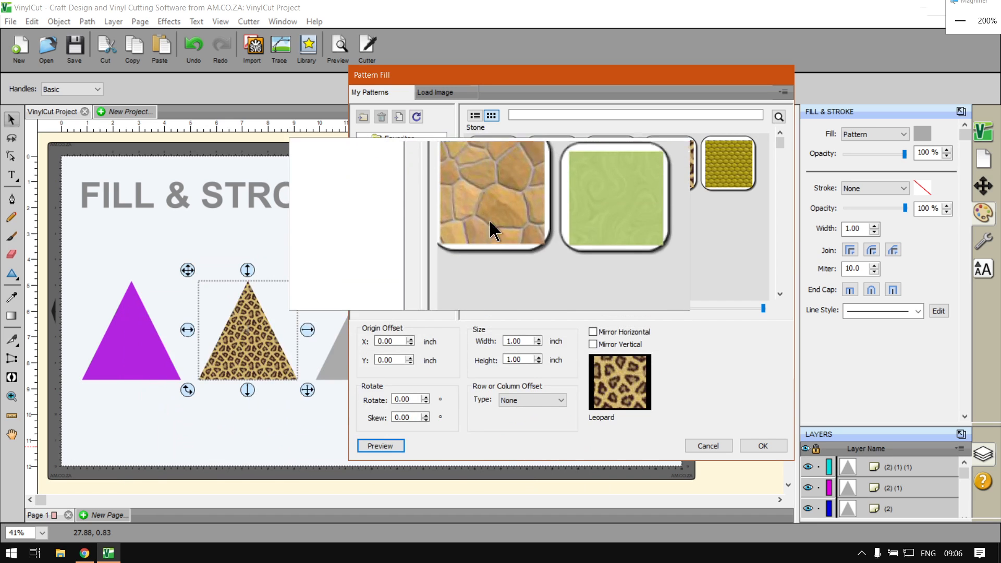
- Switch to the Brick pattern, preview it, and keep no row or column offset
left_click(494, 168)
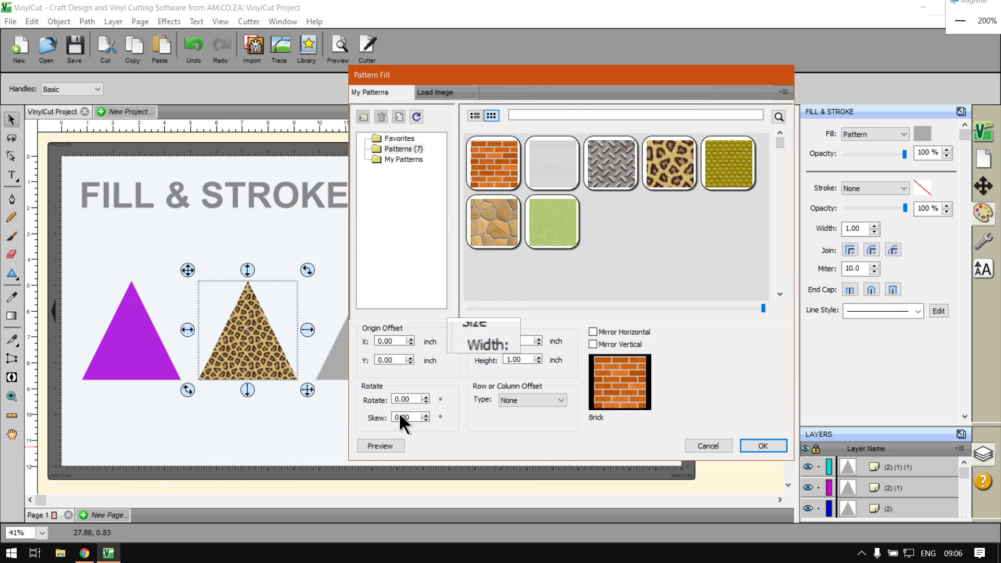
key("super+Escape")
left_click(371, 442)
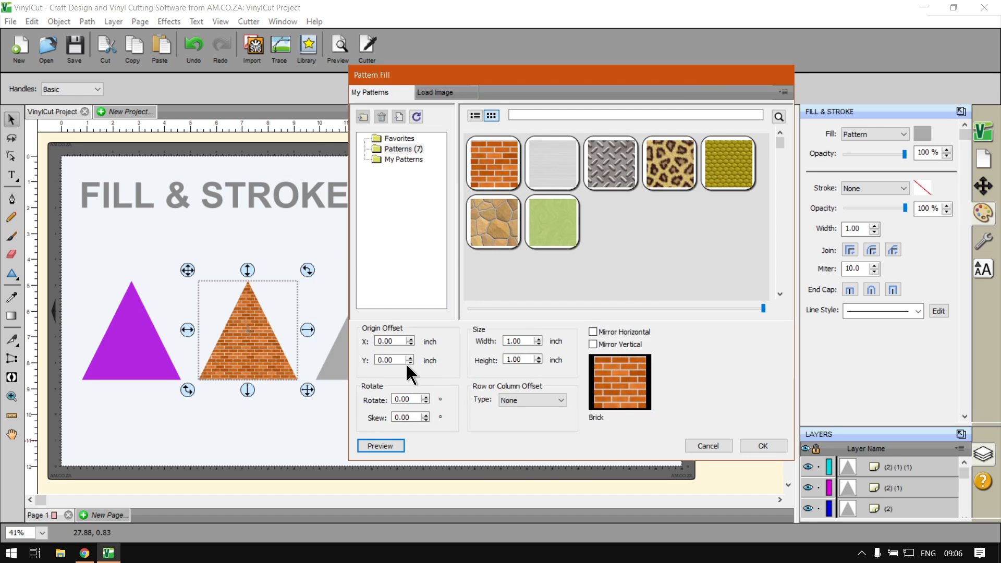
key("super+plus")
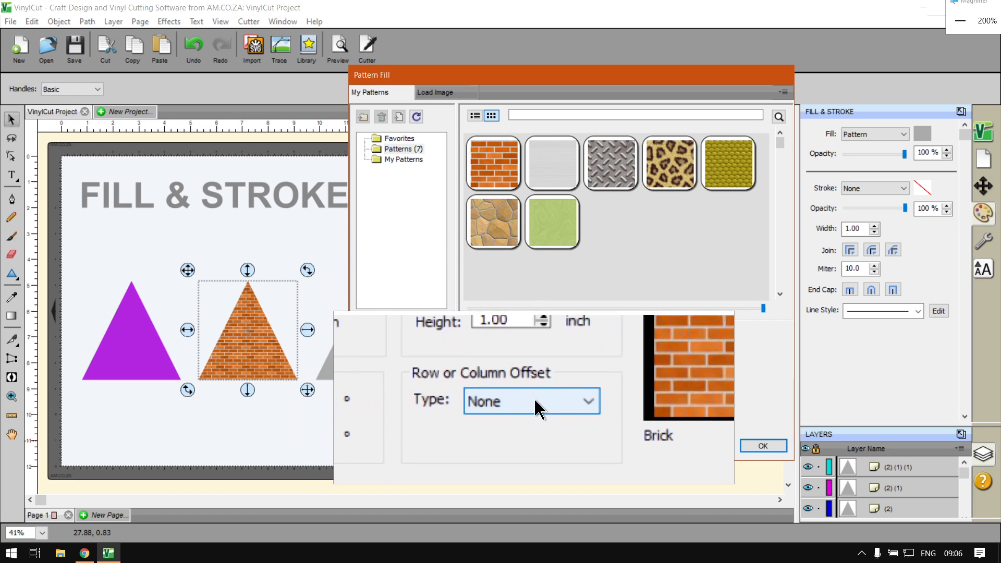
left_click(535, 400)
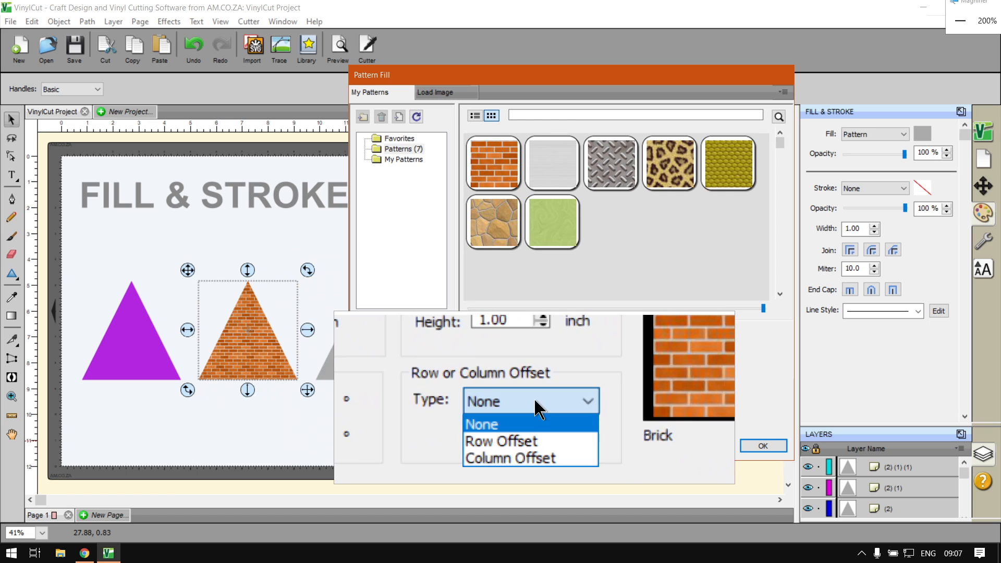
left_click(470, 398)
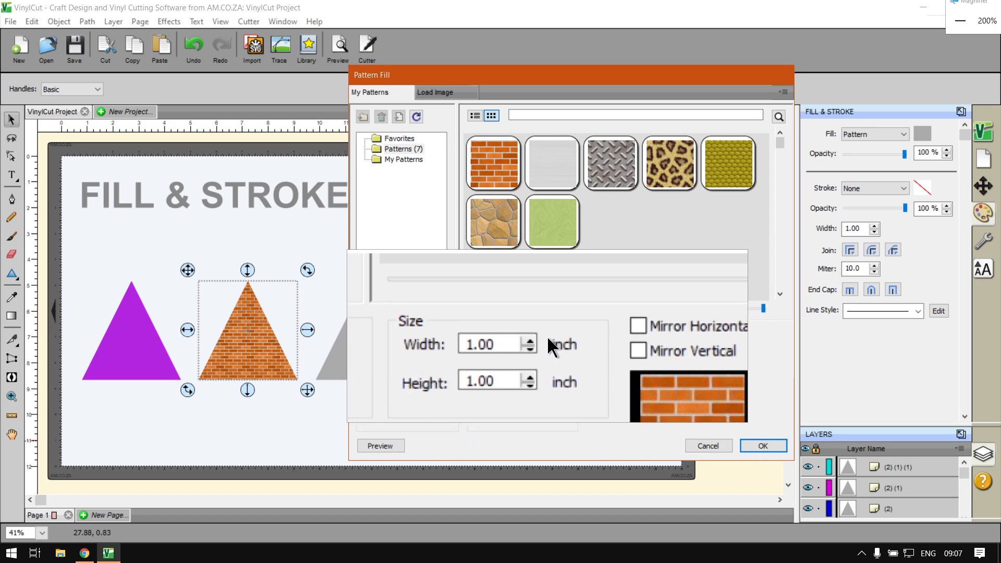
- Set the pattern size to 3 × 3 inches and preview the larger bricks
double_click(508, 343)
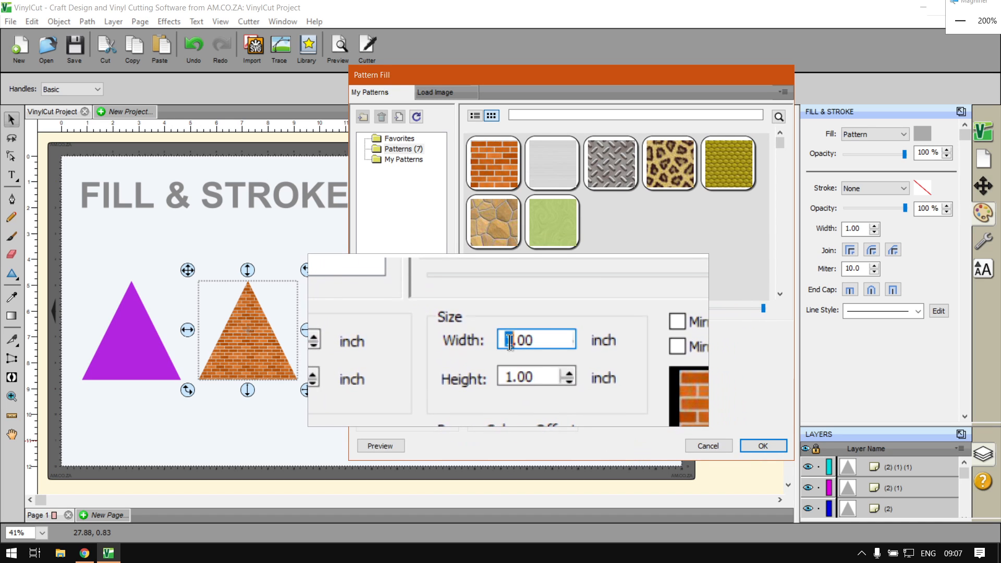
type("3")
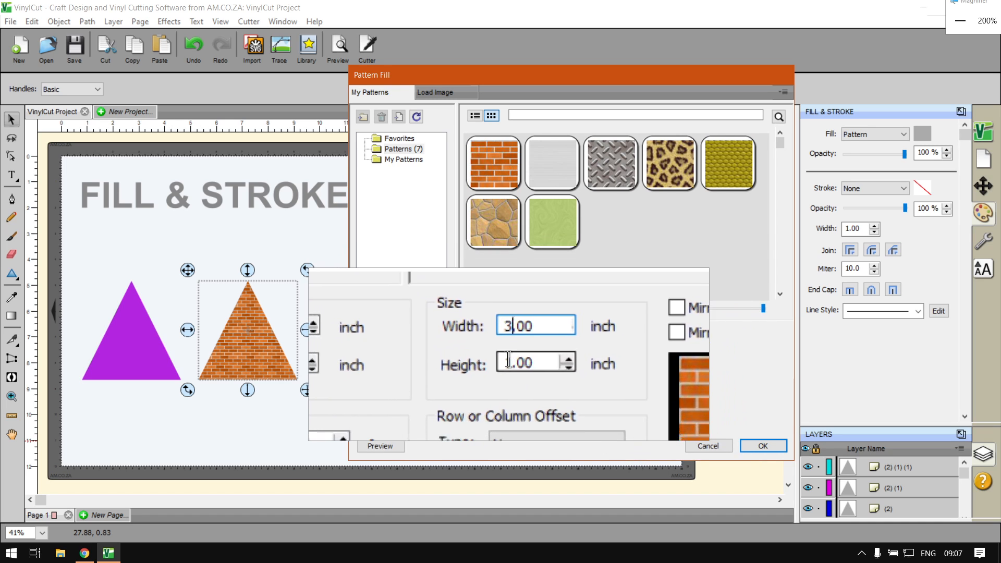
double_click(509, 359)
type("3")
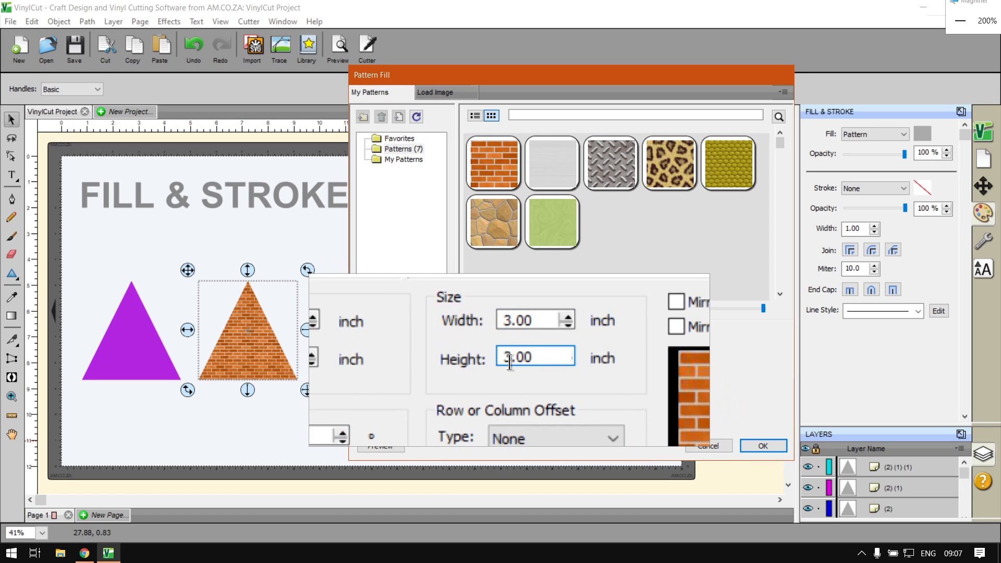
key("super+Escape")
left_click(389, 446)
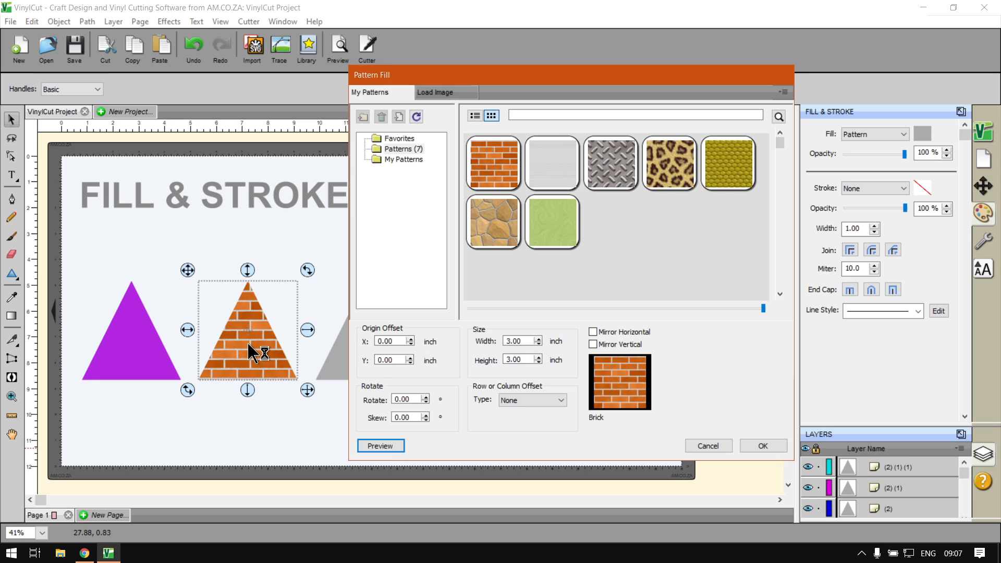
- Try raising then lowering the horizontal origin offset, previewing the brick pattern each time
key("super+plus")
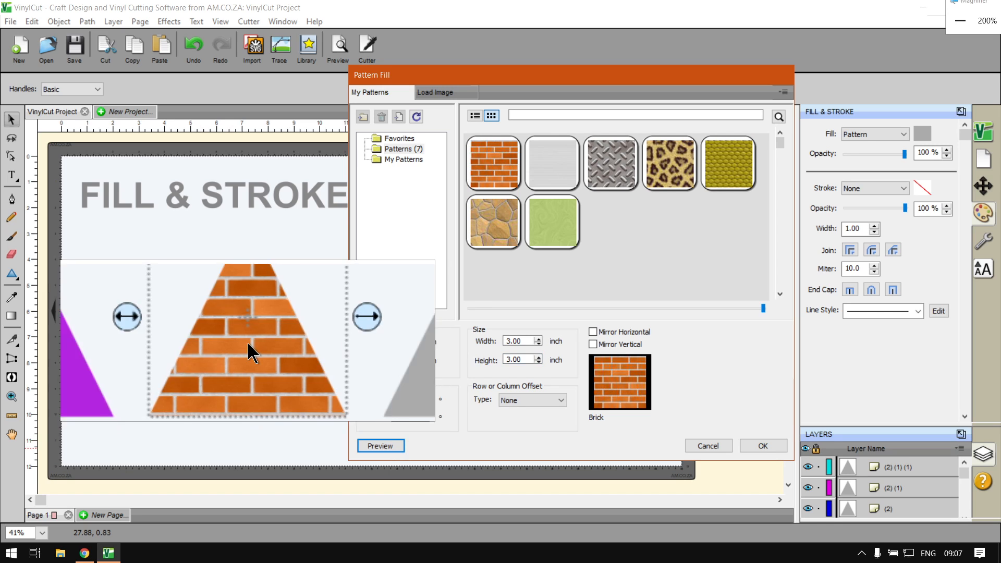
key("super+Escape")
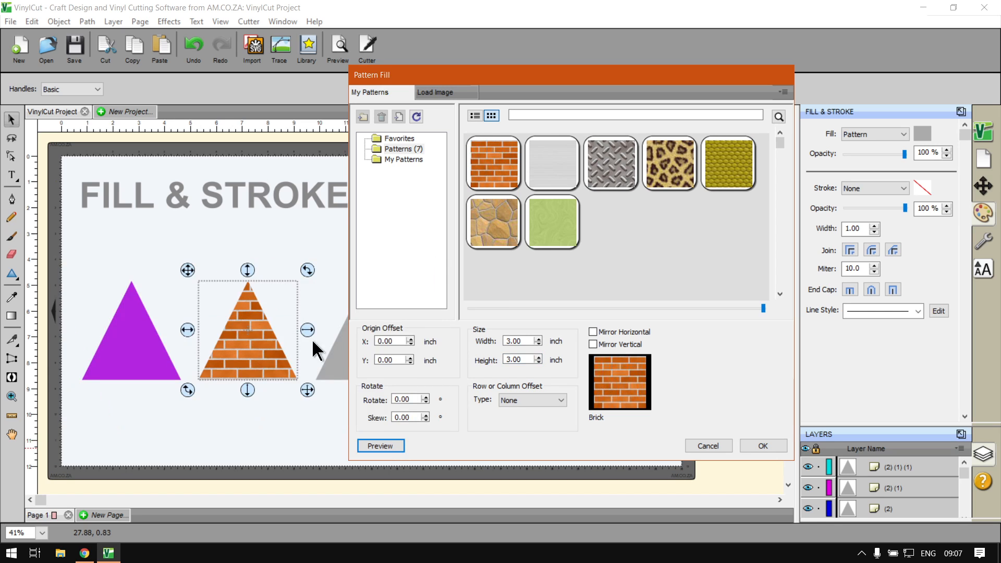
left_click(410, 339)
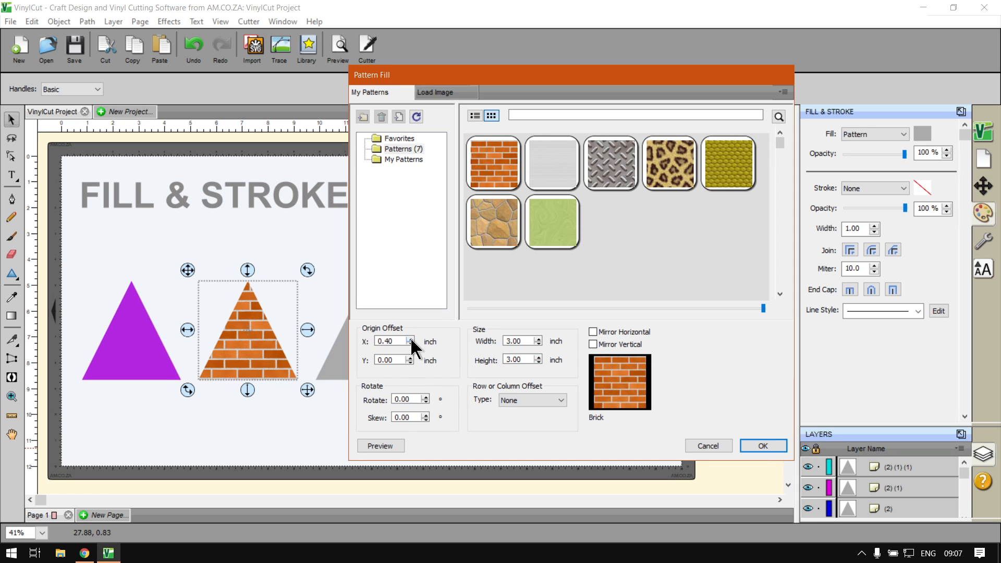
left_click(385, 450)
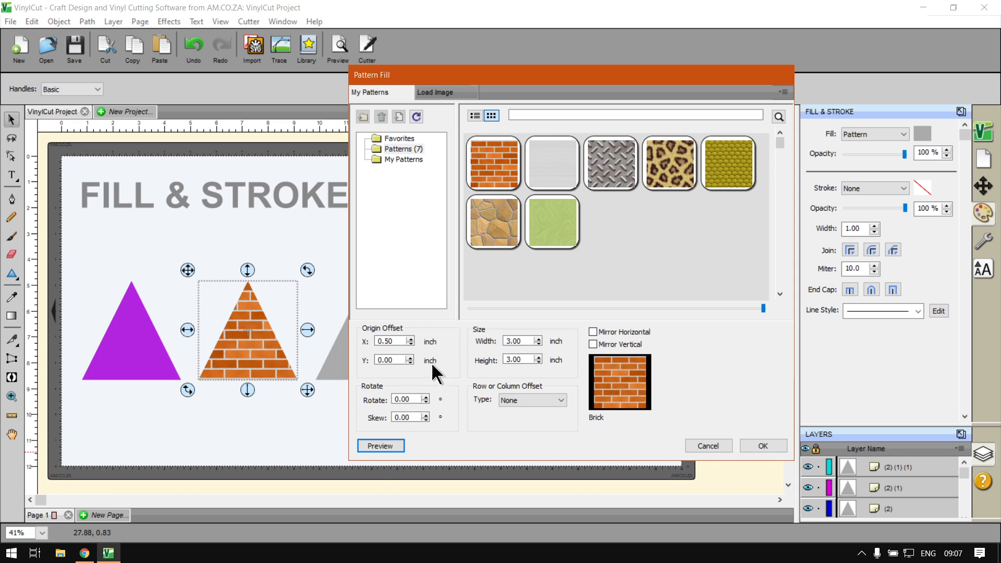
left_click(409, 342)
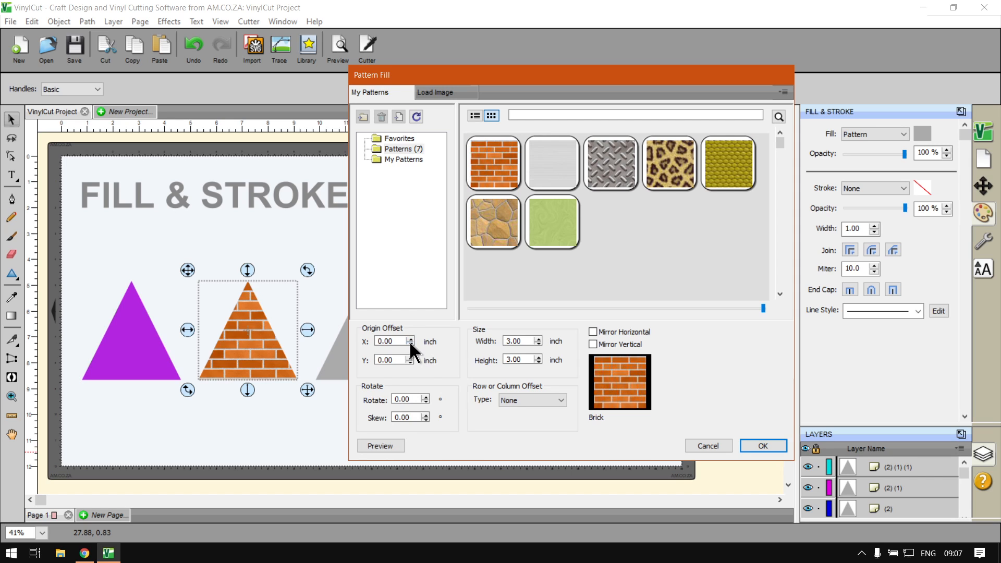
left_click(376, 446)
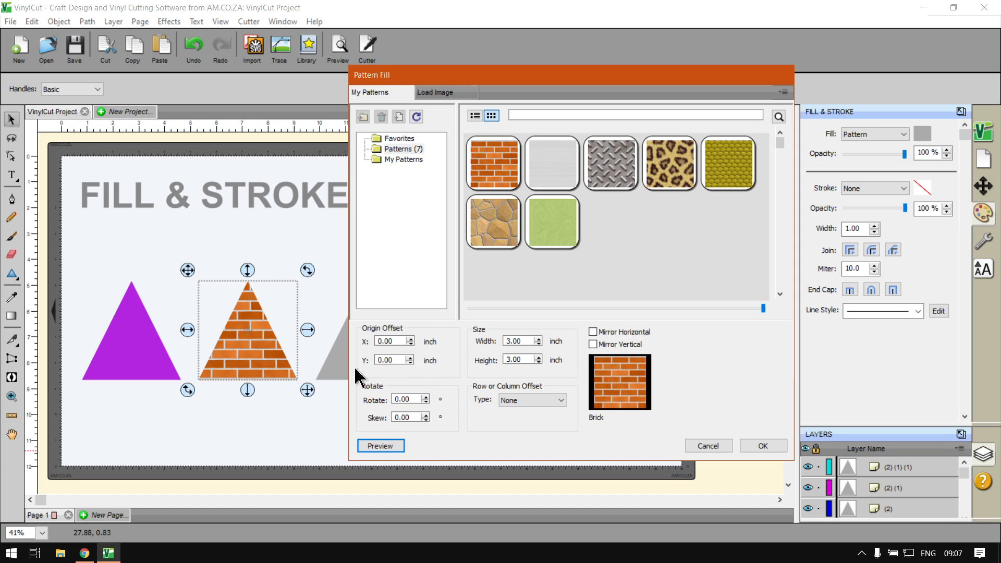
left_click(425, 397)
left_click(384, 445)
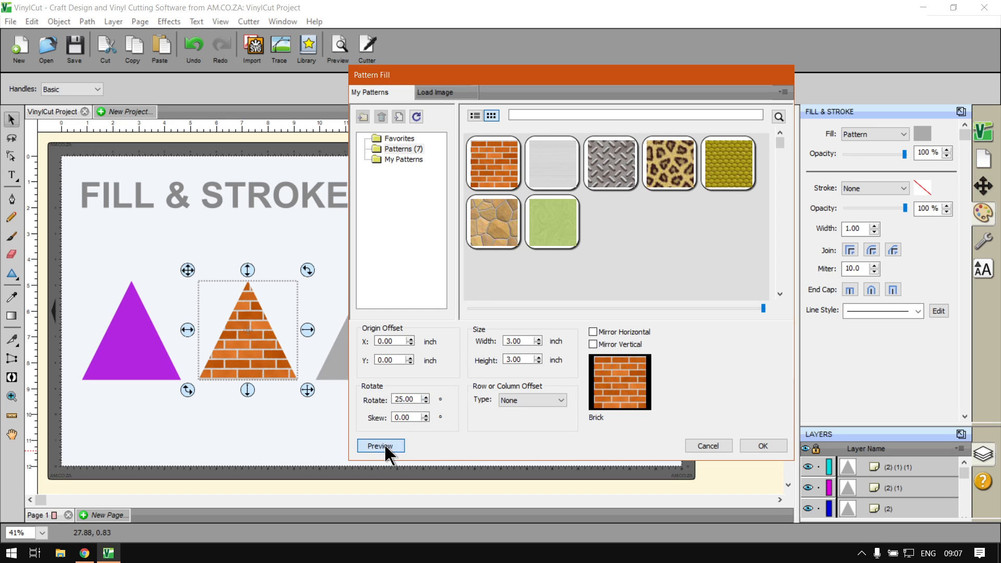
left_click(425, 396)
left_click(425, 397)
left_click(426, 397)
left_click(425, 396)
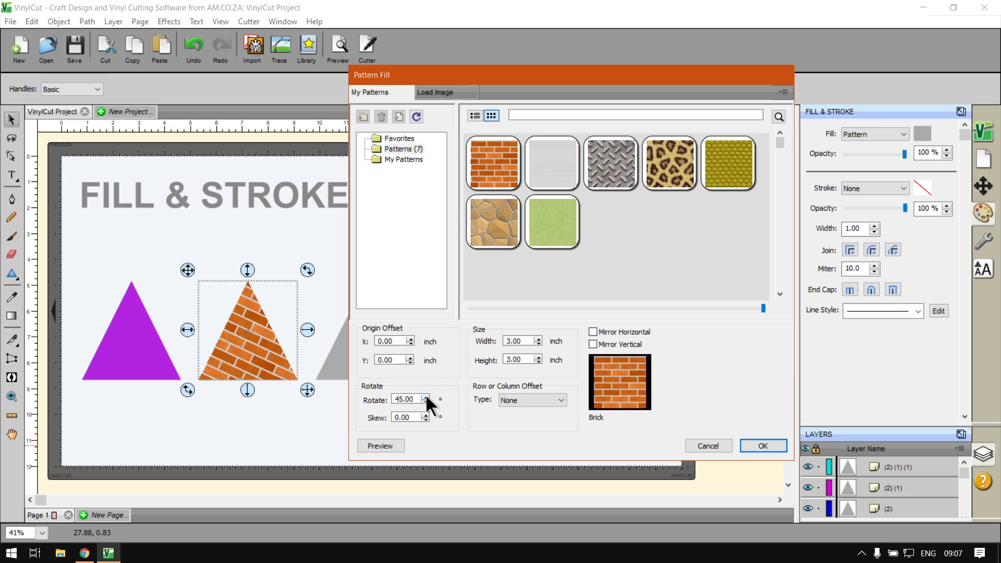
left_click(379, 445)
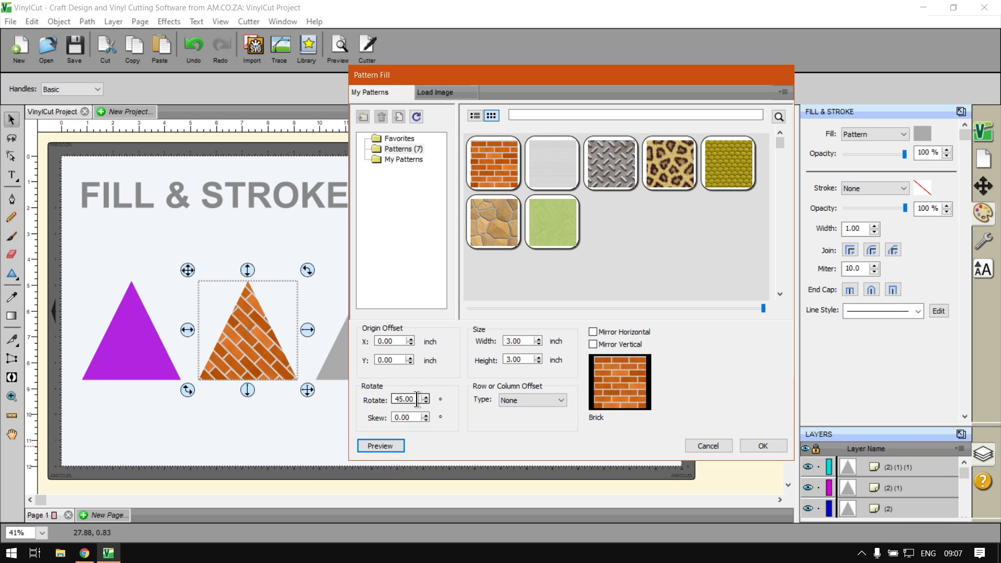
left_click_drag(416, 399, 385, 401)
type("0")
left_click(393, 444)
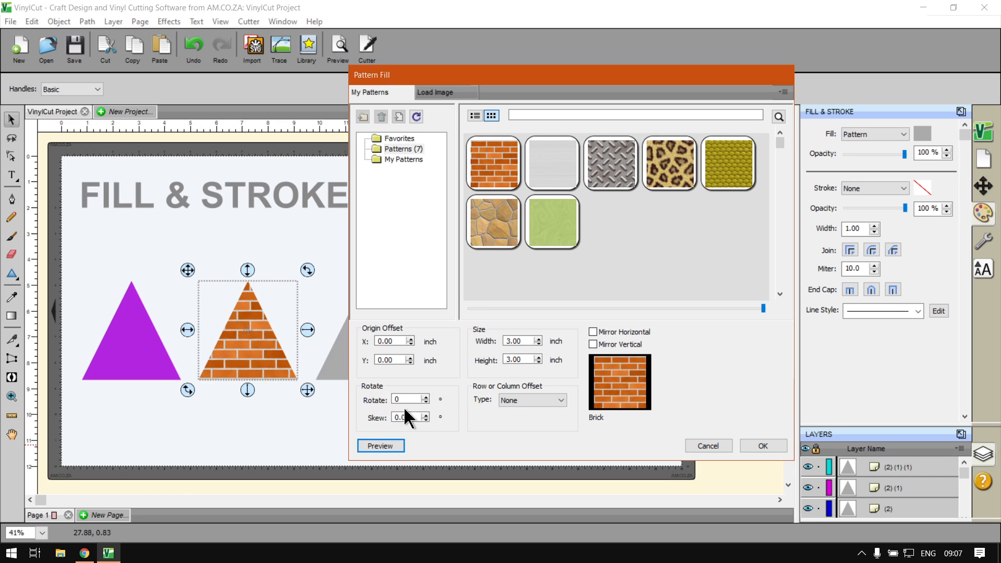
left_click(425, 414)
left_click(425, 415)
left_click(425, 415)
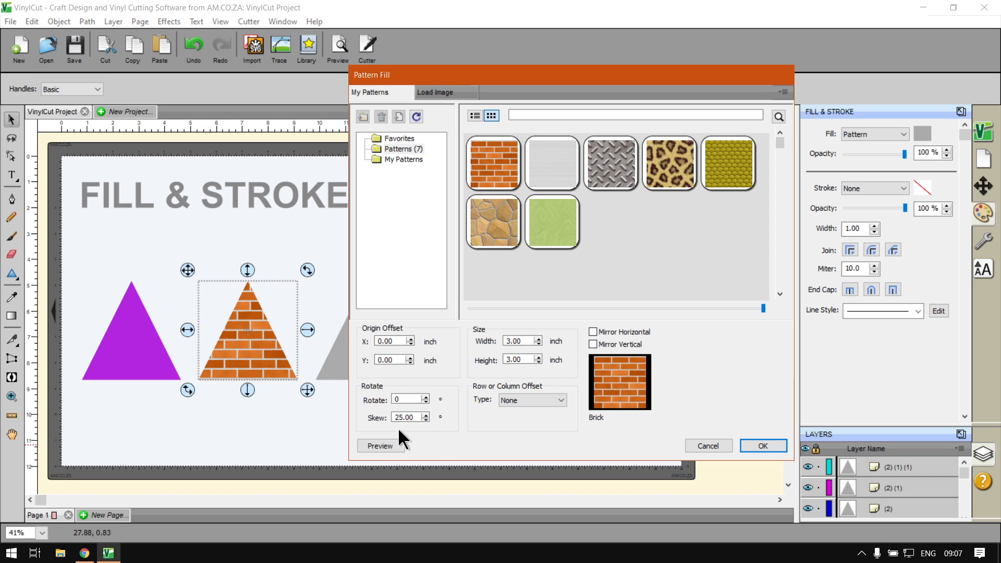
left_click(383, 446)
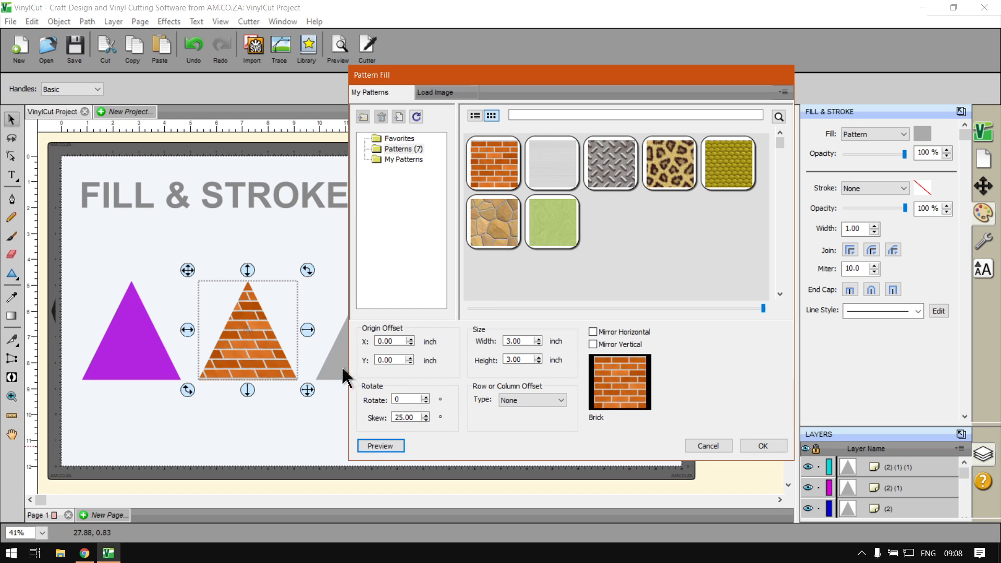
left_click(425, 420)
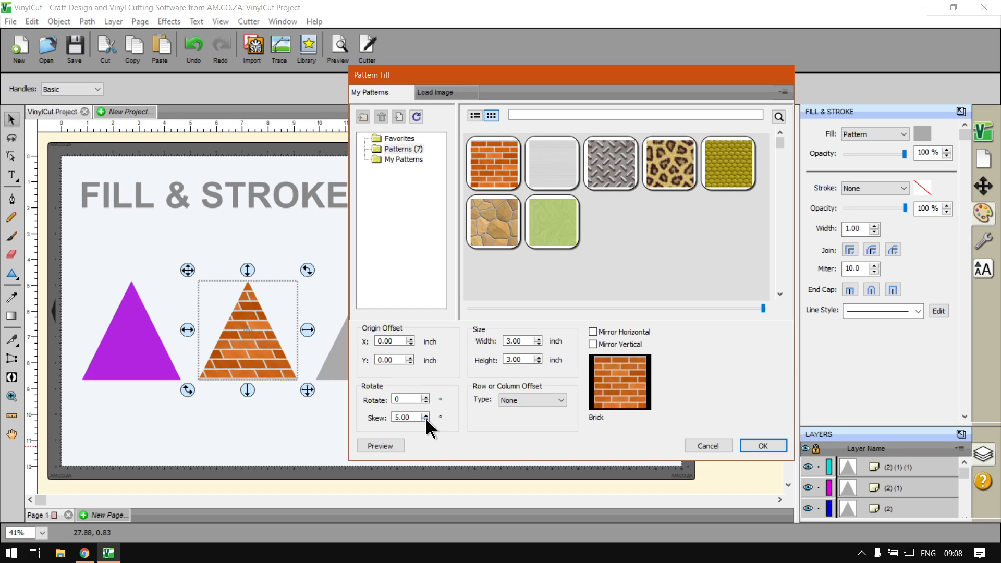
left_click(376, 444)
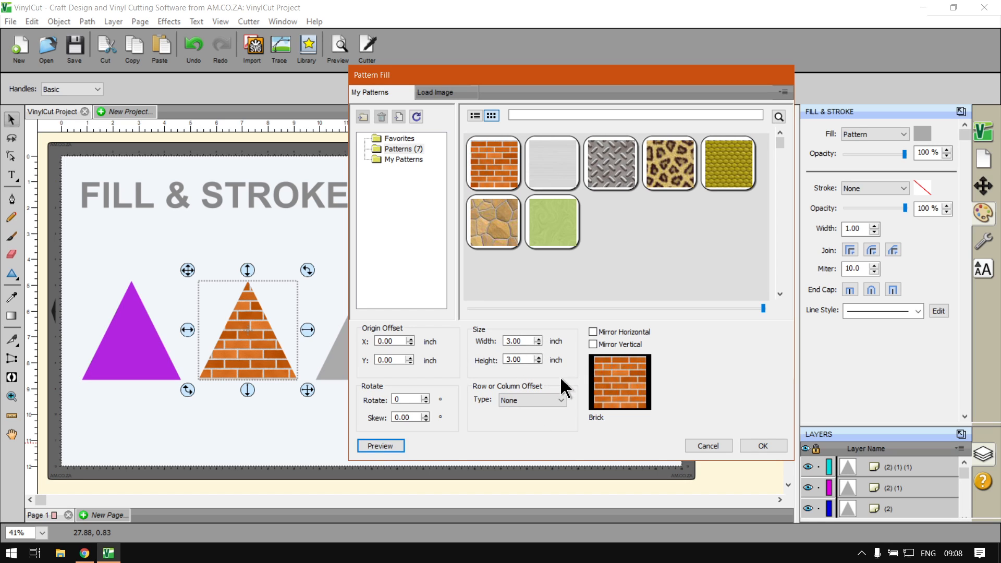
- Set the offset type to Row Offset, adjust the amount from 0.90 to 0.70, and preview
left_click(561, 400)
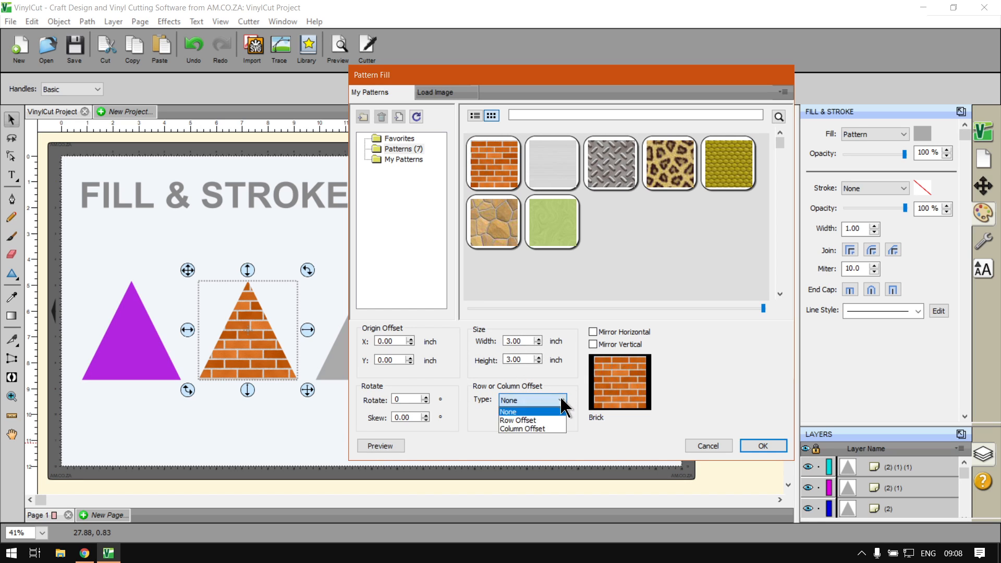
left_click(543, 420)
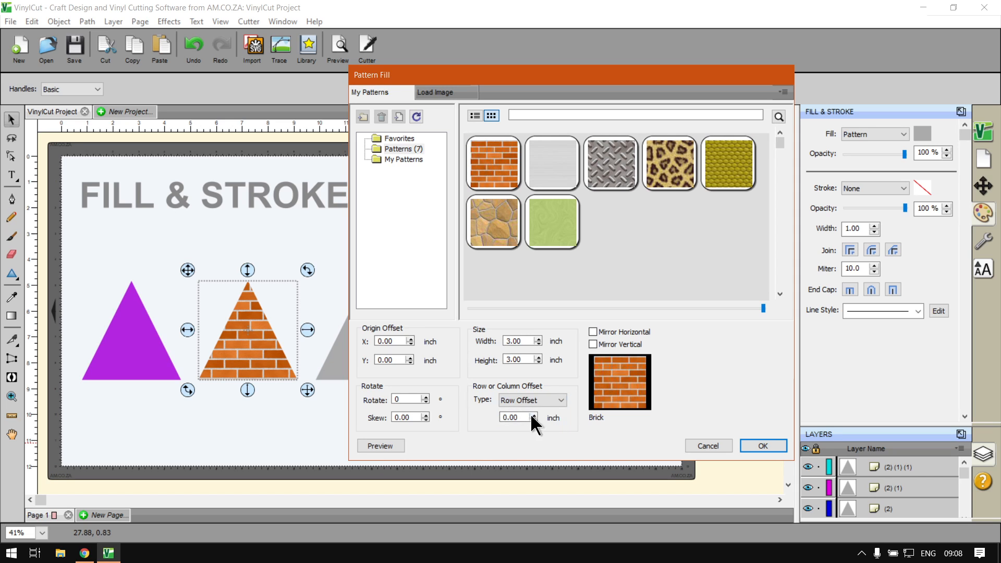
left_click(533, 415)
left_click(533, 416)
left_click(533, 416)
left_click(532, 415)
left_click(381, 446)
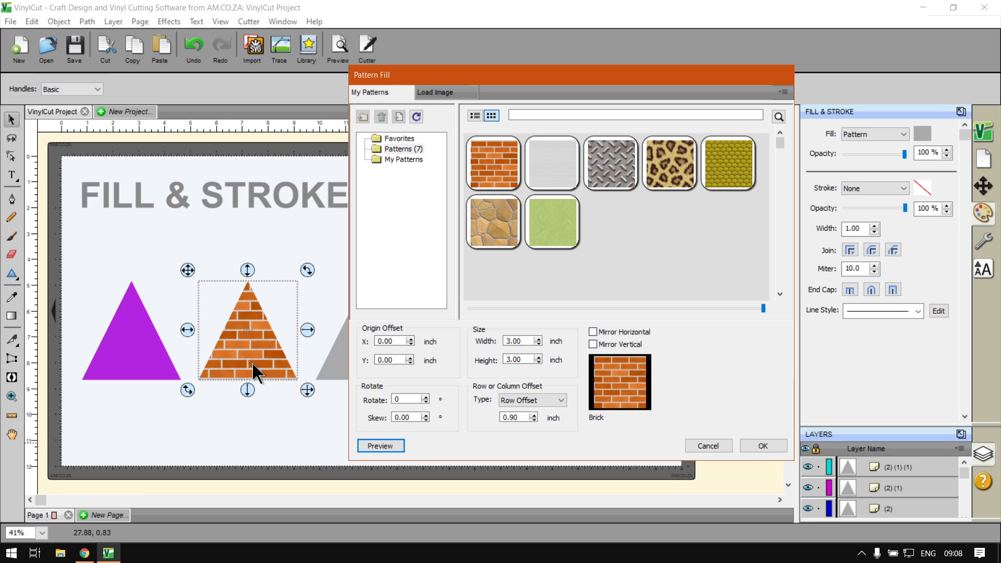
left_click(533, 420)
left_click(534, 419)
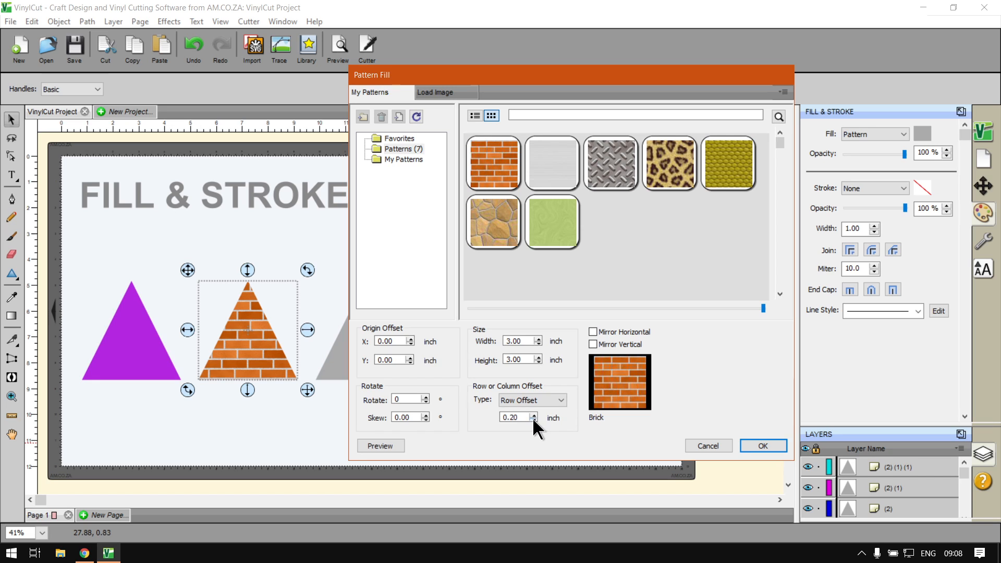
left_click(395, 444)
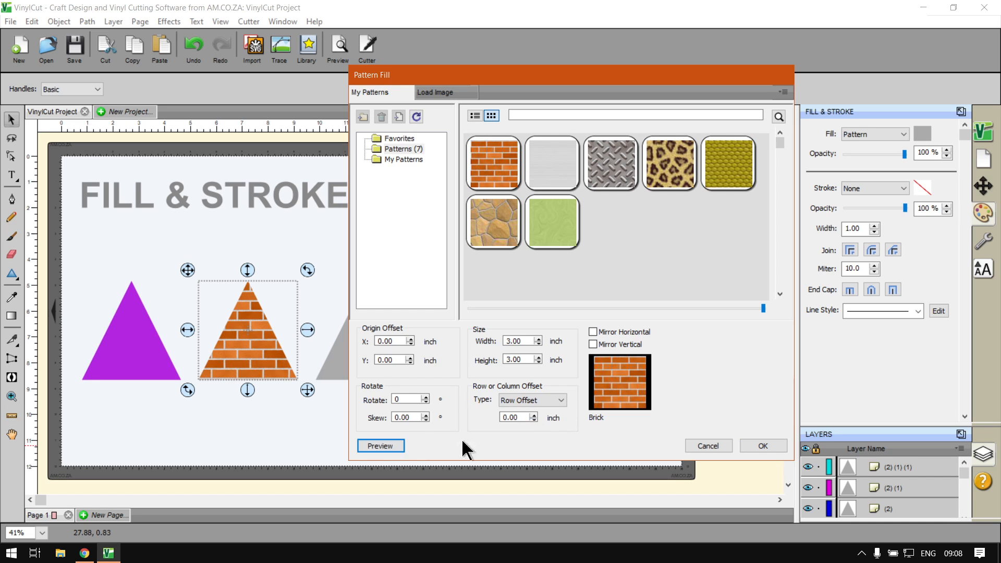
- Preview horizontal and vertical mirroring, turn both off, and apply the brick fill with OK
left_click(592, 331)
left_click(393, 447)
left_click(593, 332)
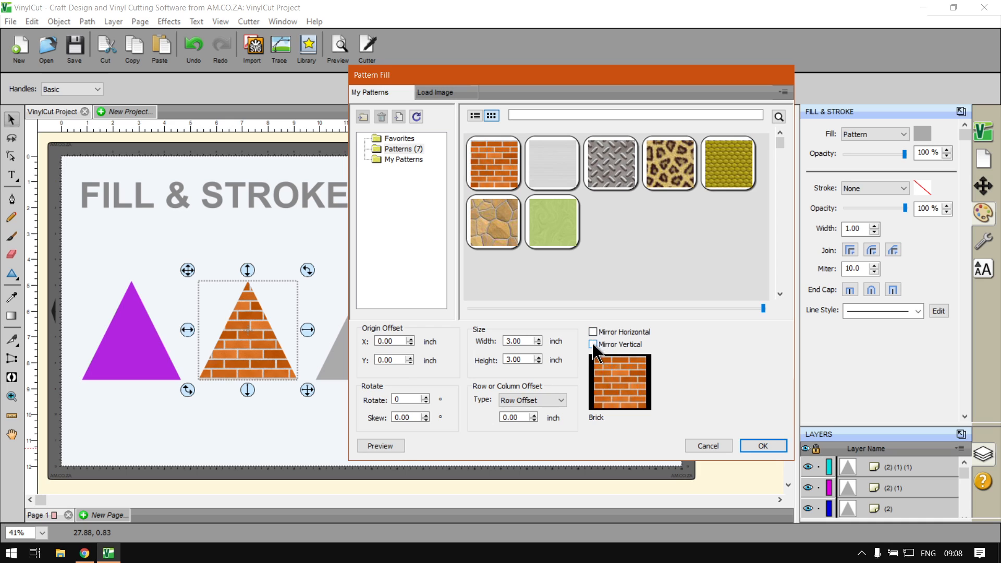
left_click(593, 344)
left_click(380, 446)
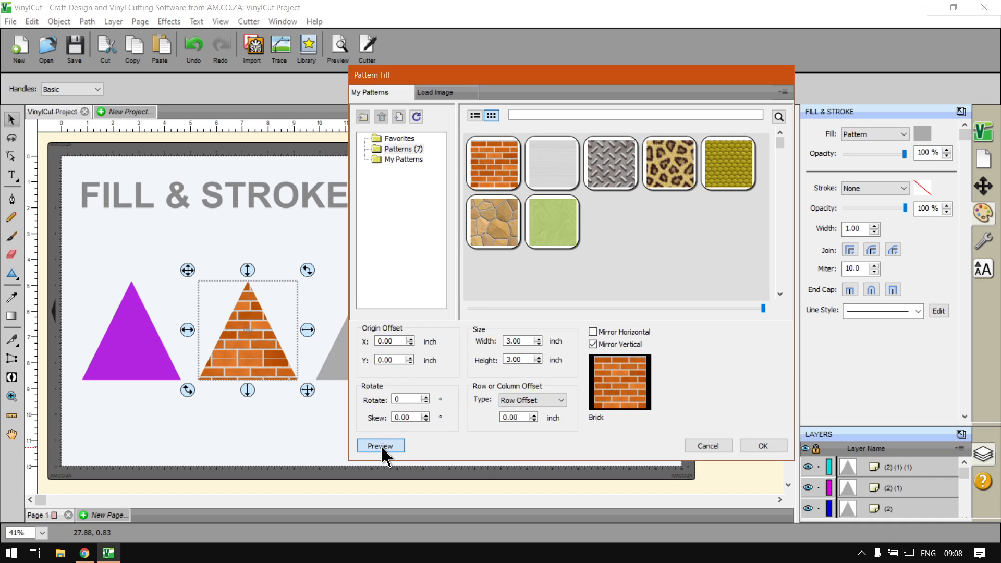
left_click(594, 344)
left_click(389, 447)
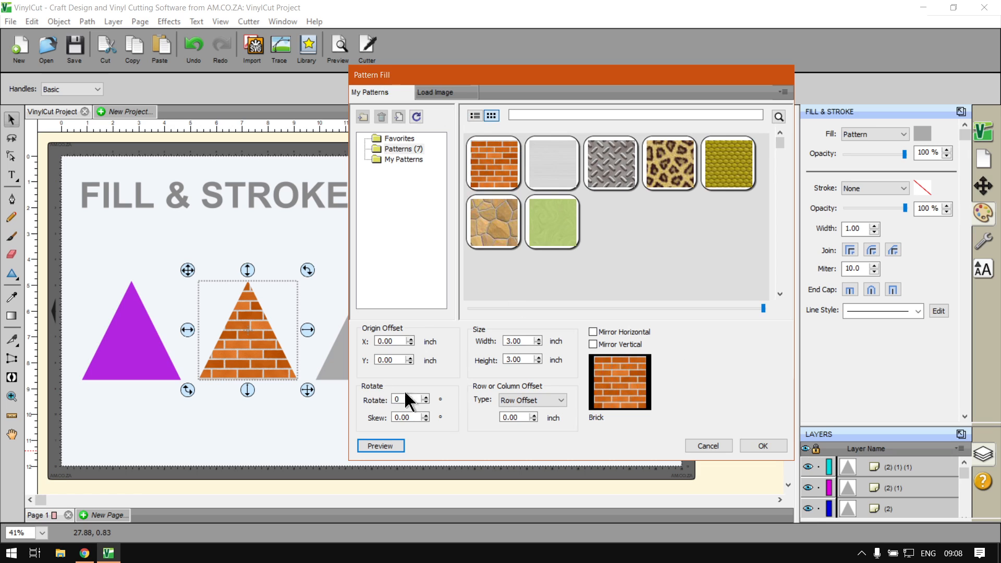
left_click(762, 446)
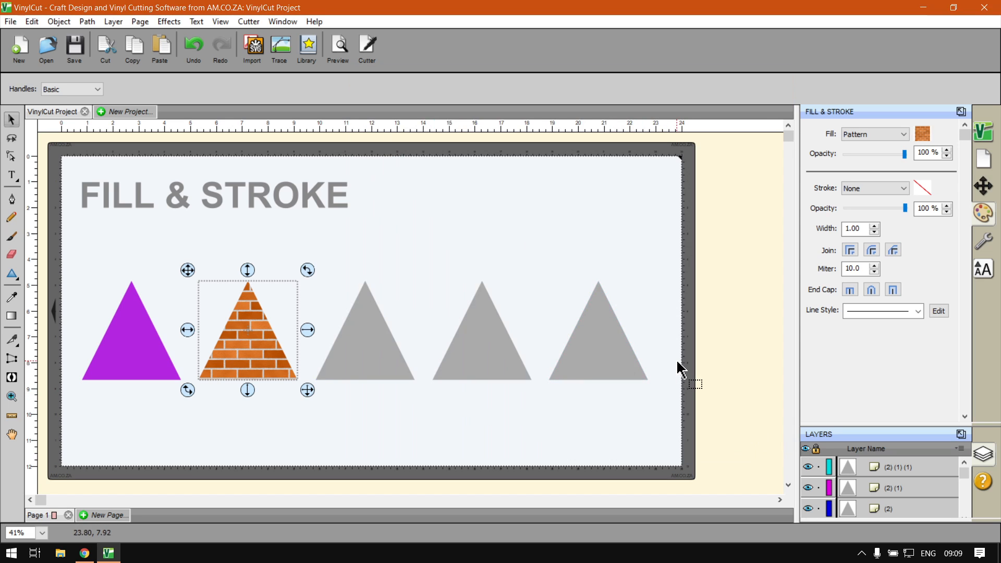
left_click(84, 553)
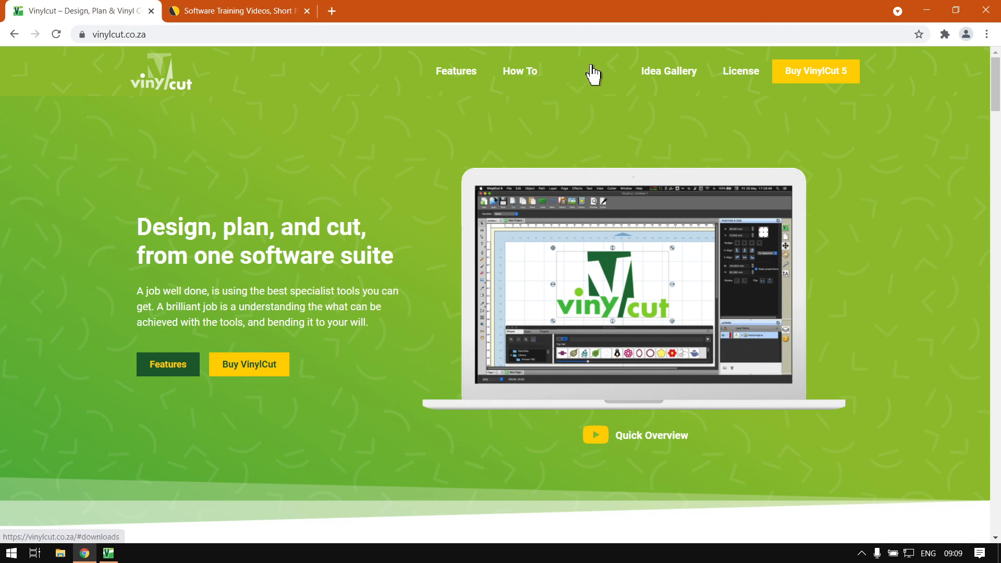
- Switch to the Software Training Videos tab on softwaretraining.co.za
left_click(216, 11)
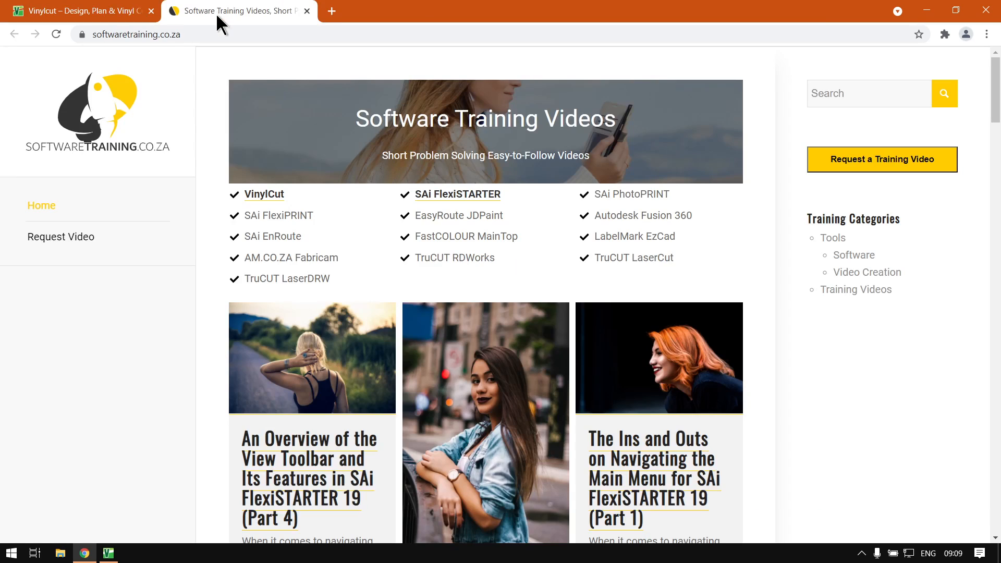